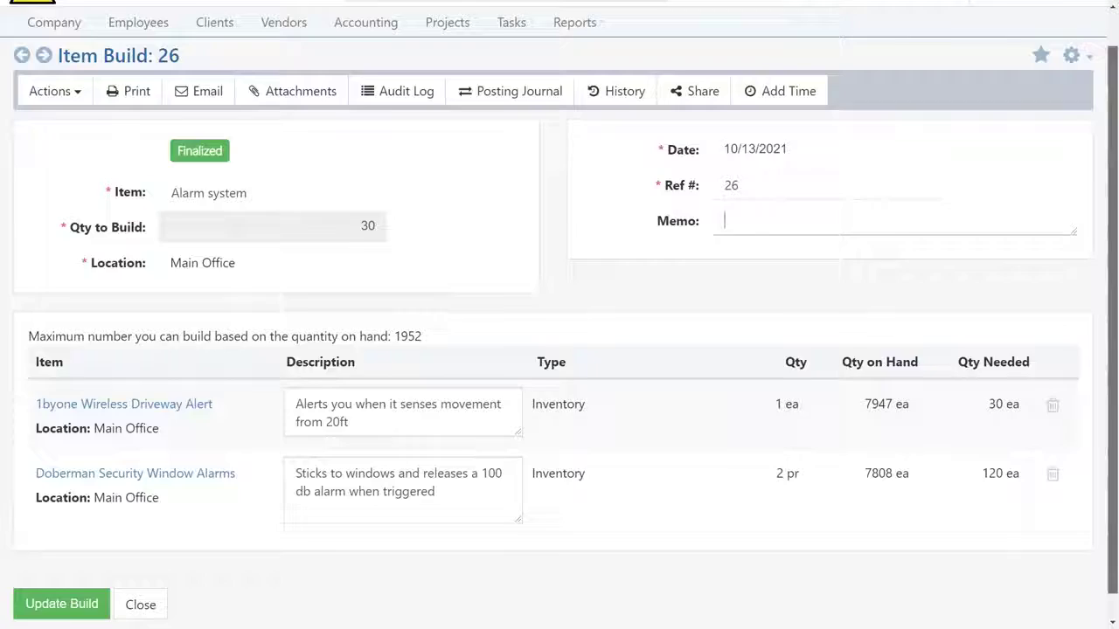
click(232, 261)
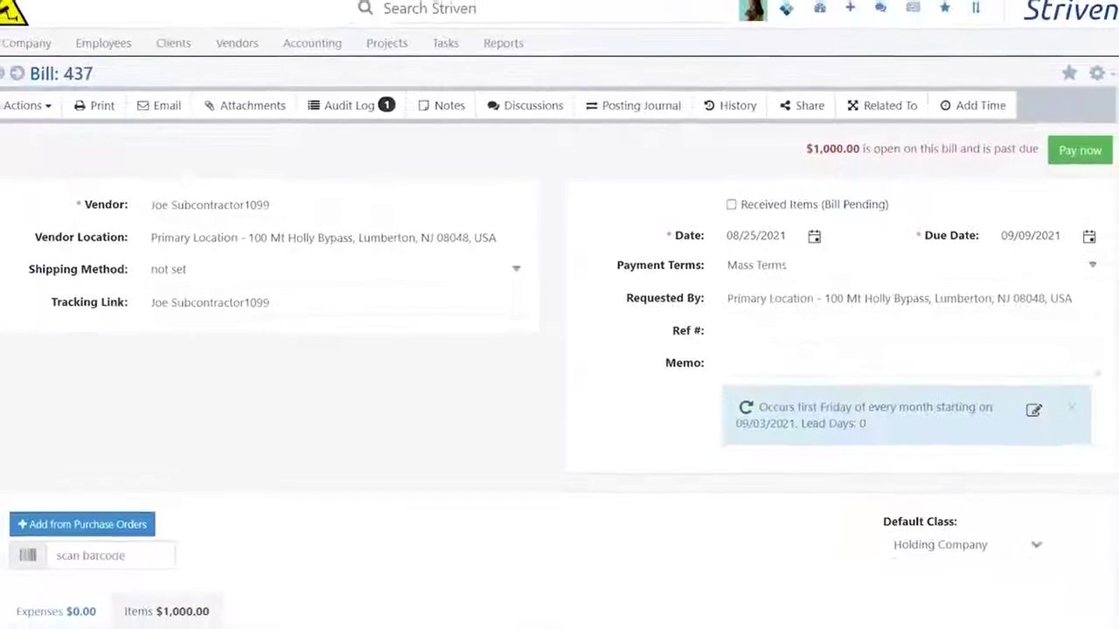
Step: Start a payment for the past-due bill 437
click(1079, 150)
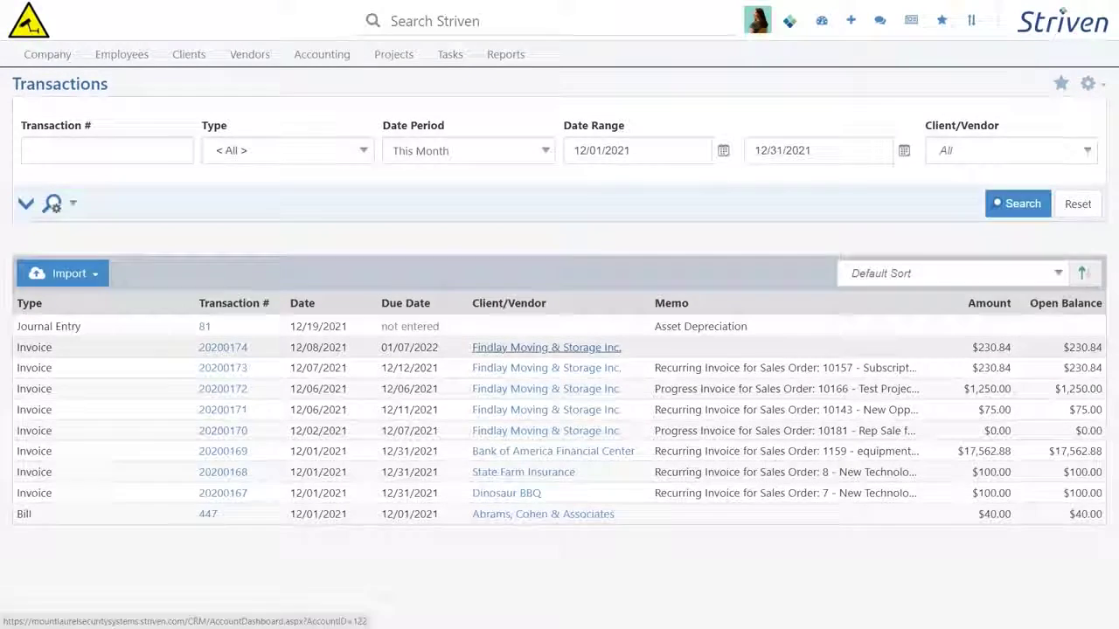
Step: Open the Findlay Moving & Storage Inc. client from its 12/08/2021 invoice and review the client's financial, invoice and collections details
click(546, 347)
scroll(559, 314, down, 3)
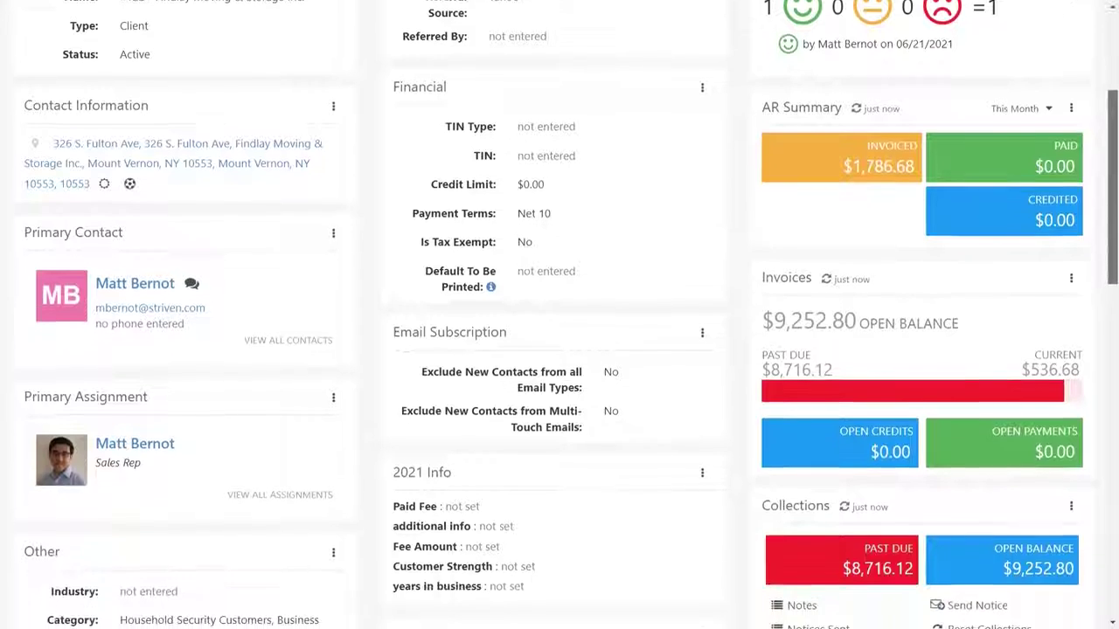
scroll(559, 314, down, 3)
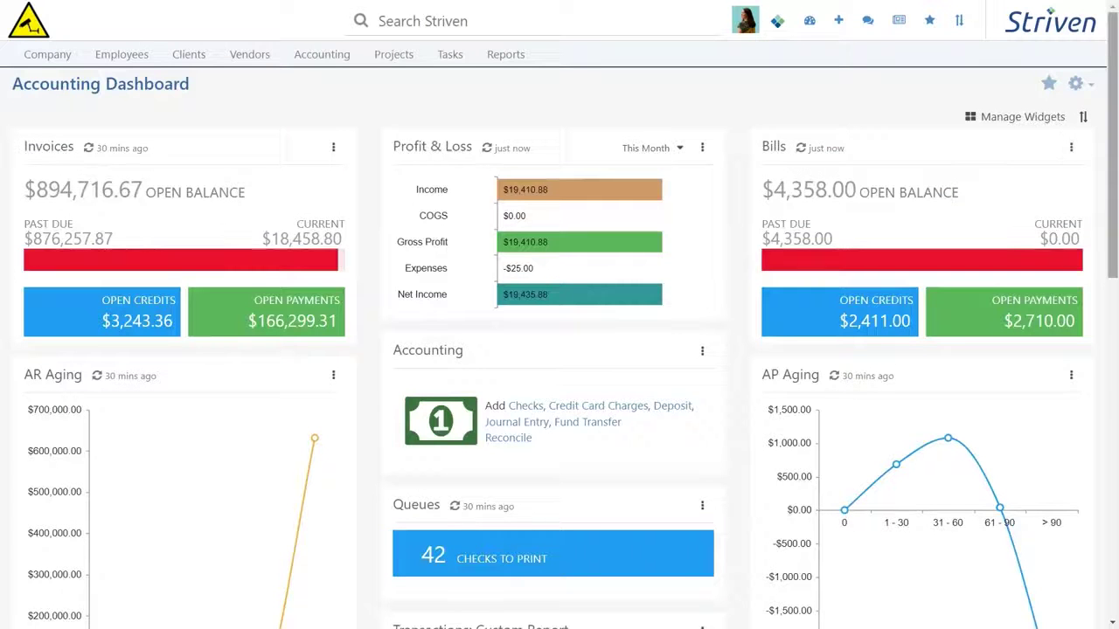
Step: Look through the widgets of the Accounting Dashboard, from invoices and bills to the aging charts and queues
scroll(559, 315, down, 3)
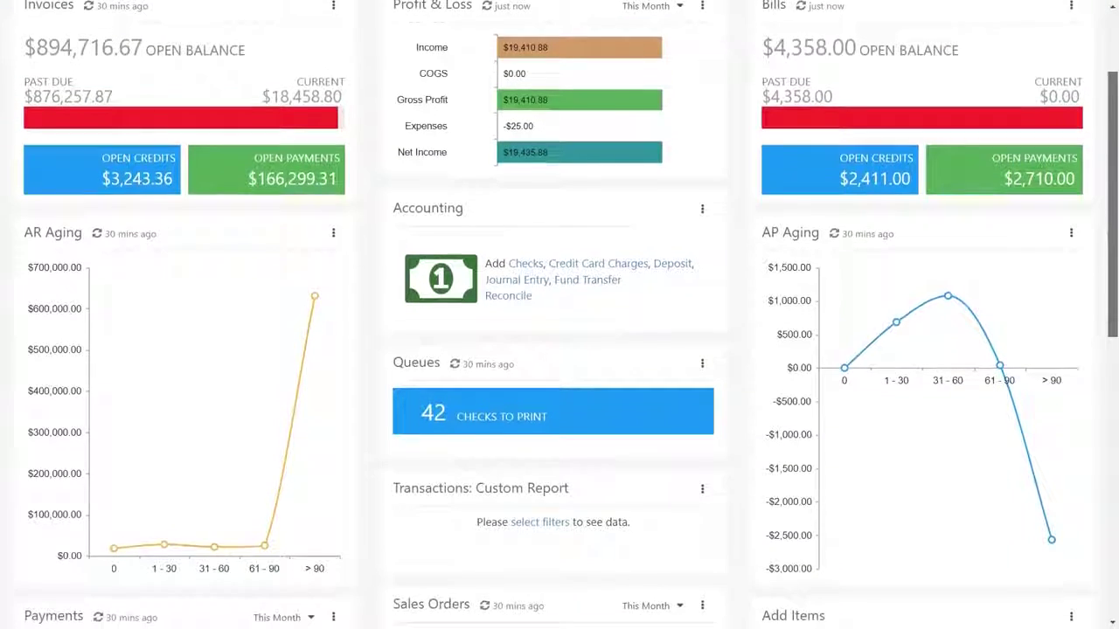
scroll(559, 315, down, 3)
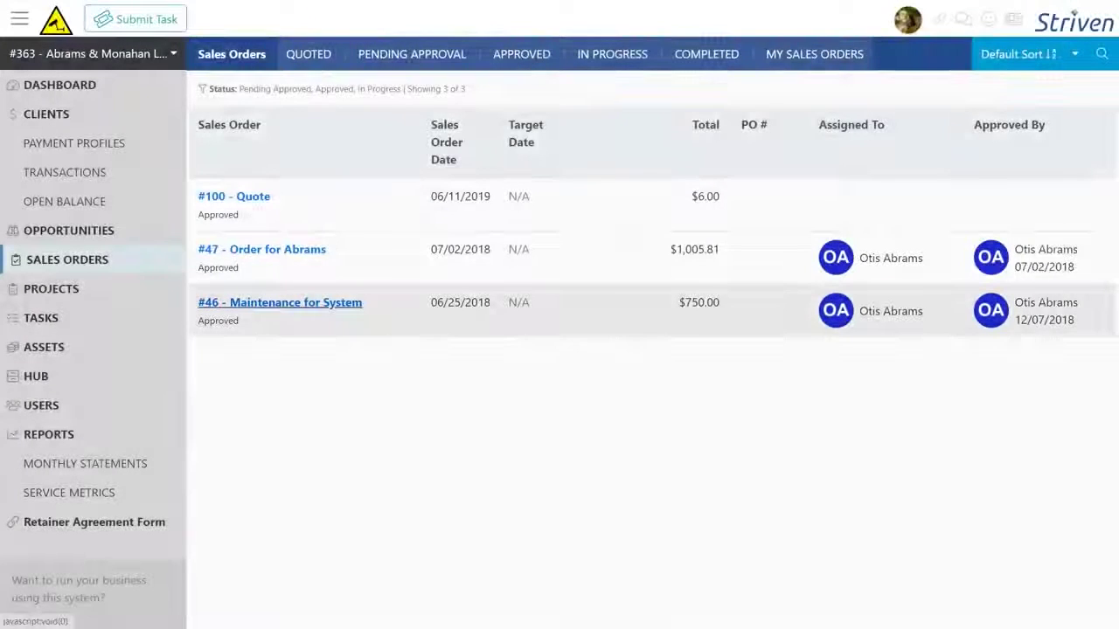
Step: Open sales order #46 - Maintenance for System in the customer portal and review its contents
click(280, 302)
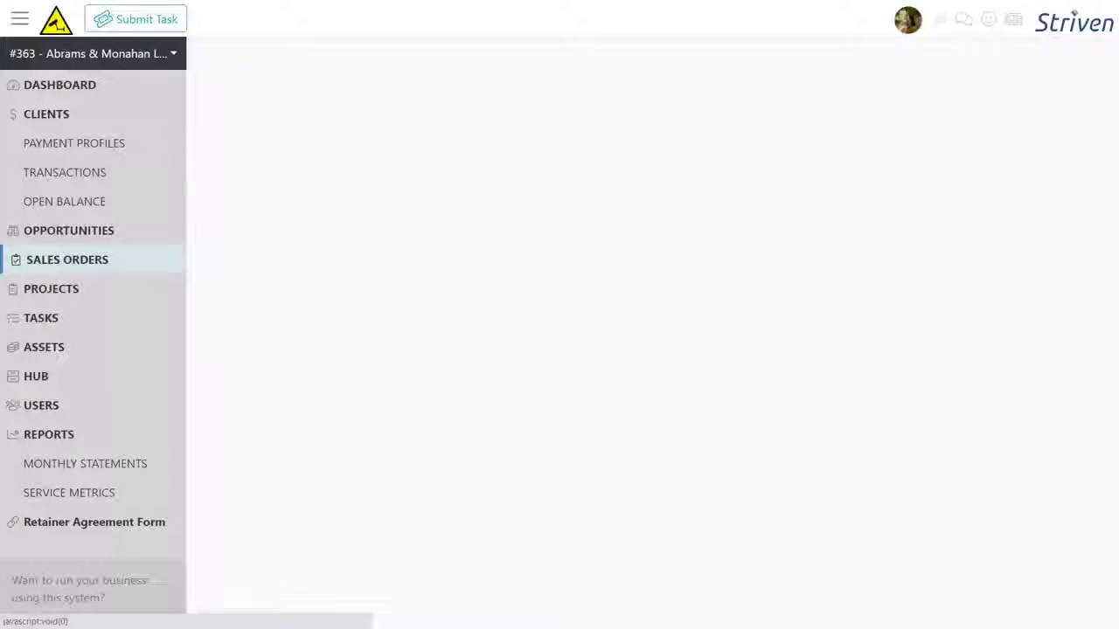
scroll(647, 349, down, 2)
scroll(647, 350, down, 3)
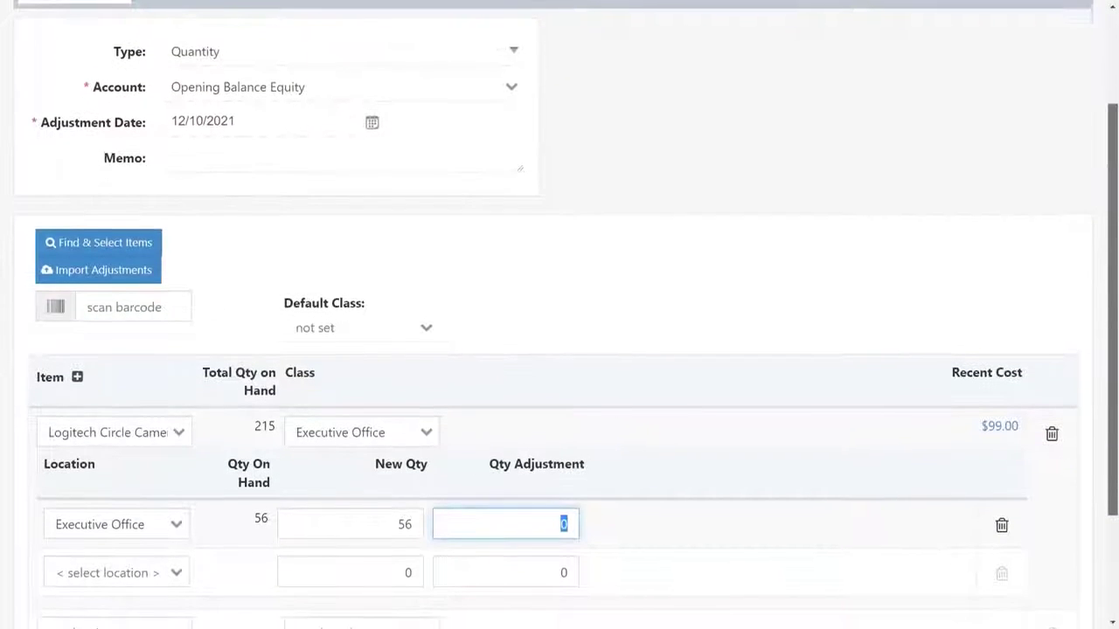
Step: Review the item lines of the inventory quantity adjustment and of the Patane Brothers full-load order
scroll(559, 350, down, 2)
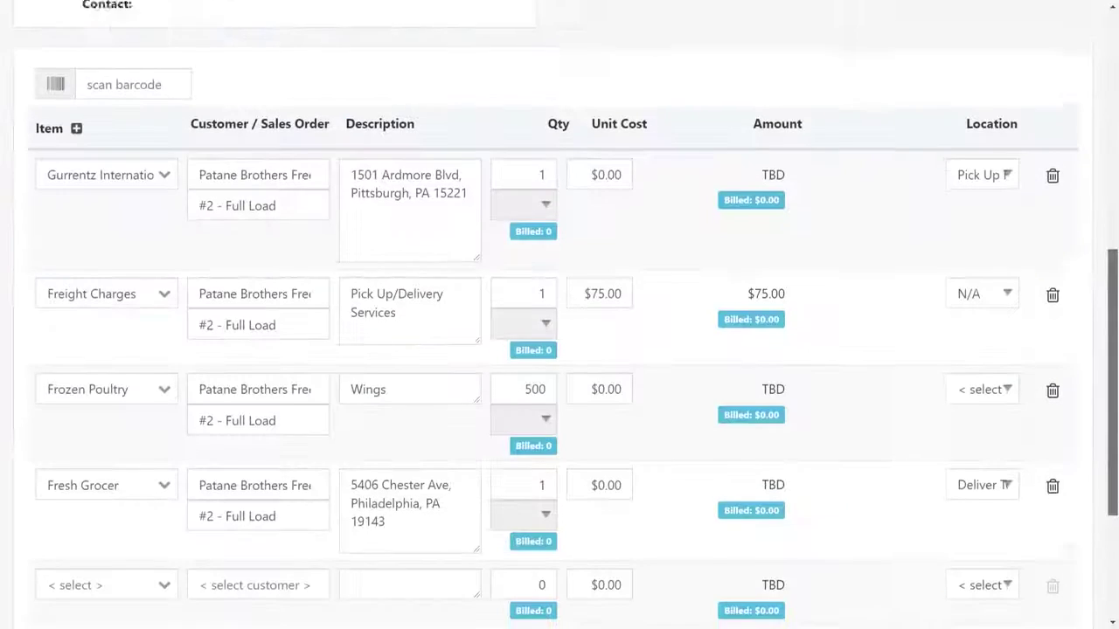
scroll(560, 349, down, 1)
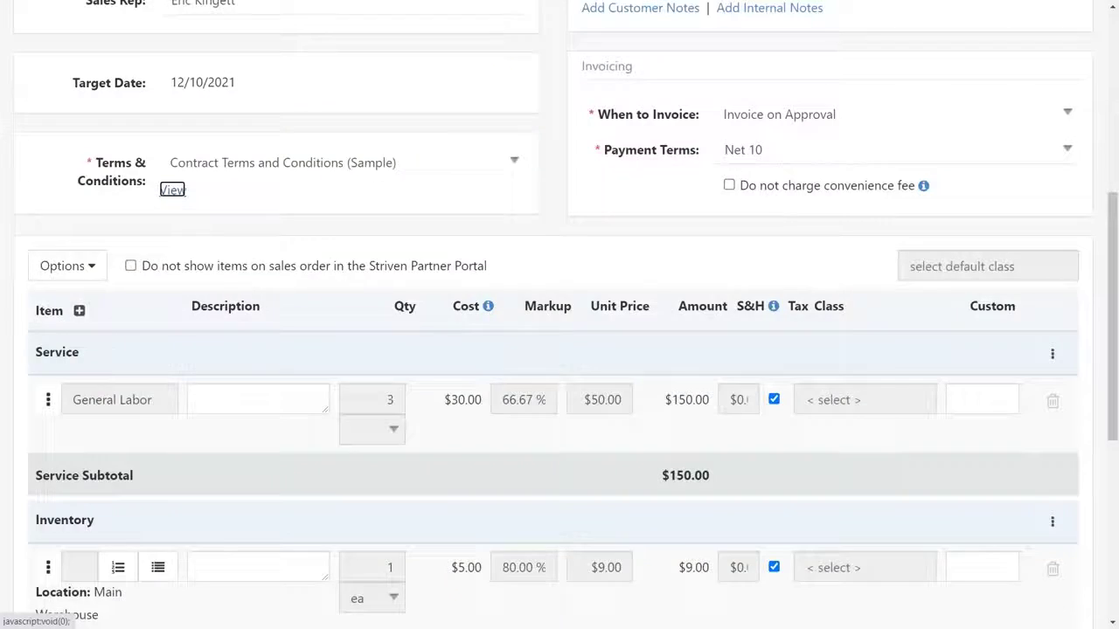
Step: View the sales order's Contract Terms and Conditions (Sample) and more images of the Arlo Pro HD Camera item
click(172, 187)
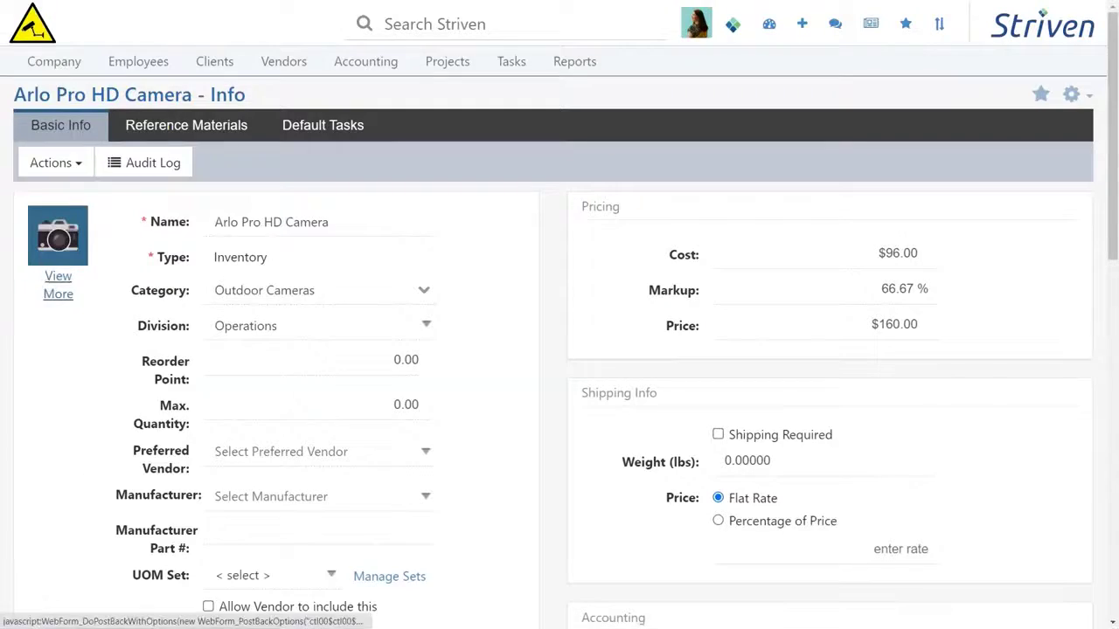
click(58, 284)
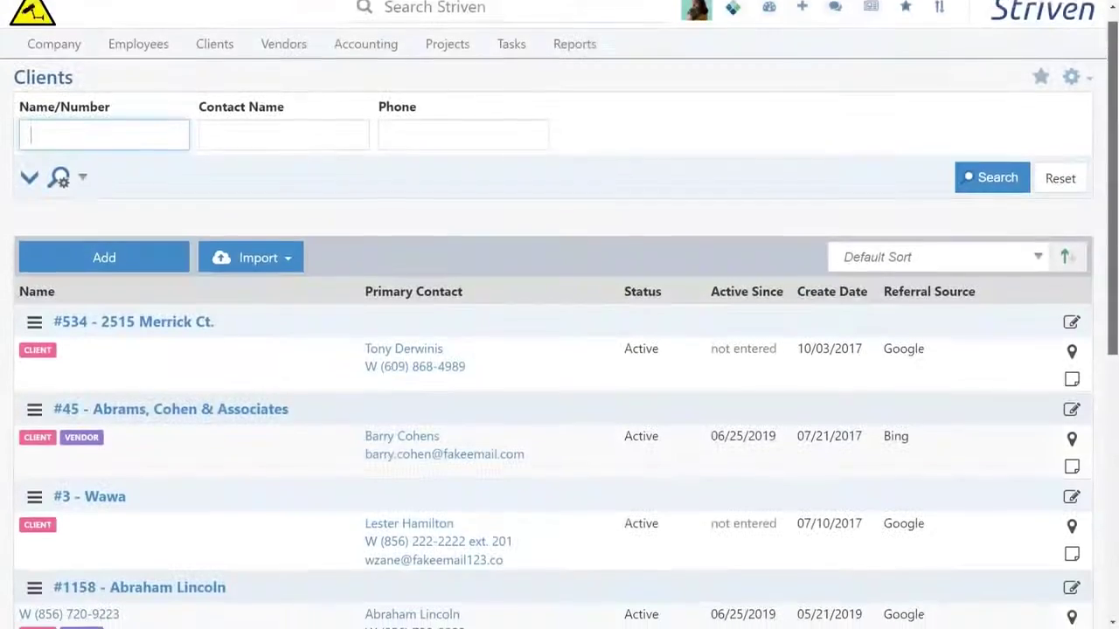
Step: Look through the Clients list and the details of portal task #211: Invoice Investigation
scroll(560, 350, down, 2)
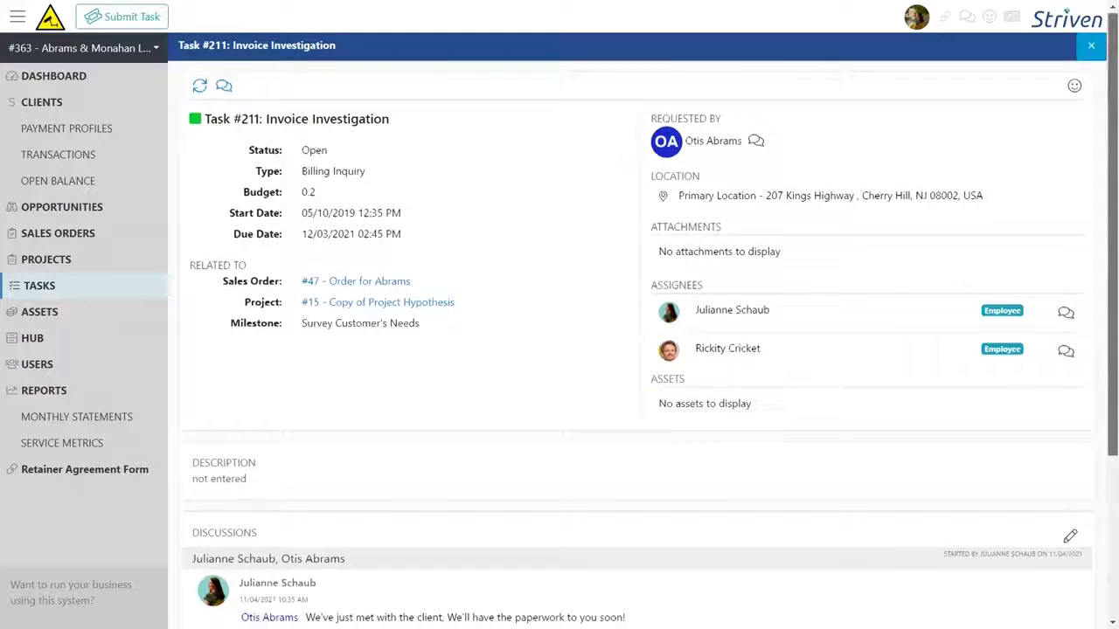
scroll(638, 350, down, 2)
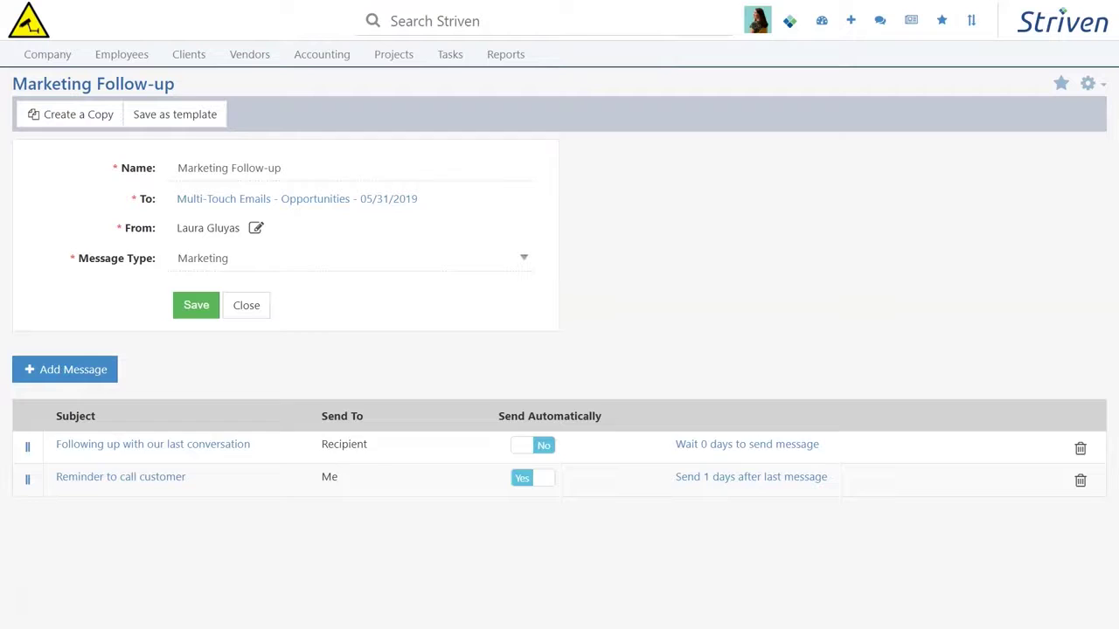
Step: Open the "Following up with our last conversation" message of the Marketing Follow-up emails and look over the CRM Dashboard
click(153, 444)
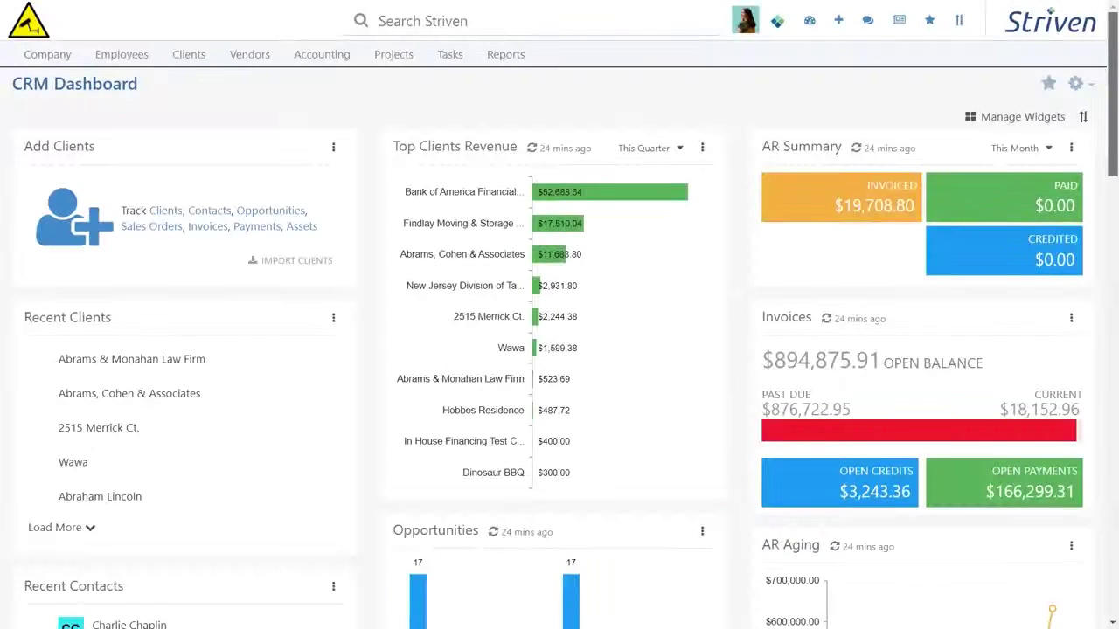
scroll(559, 315, down, 3)
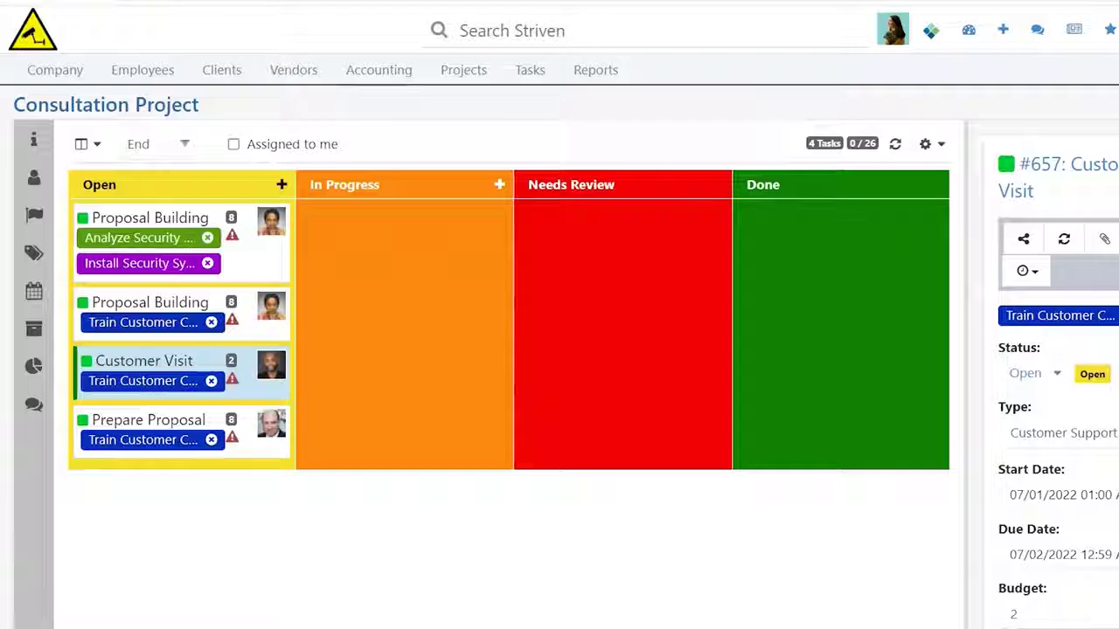
Step: Move the Customer Visit task of the Consultation Project from Open to Done on the task board
drag(140, 393, 901, 229)
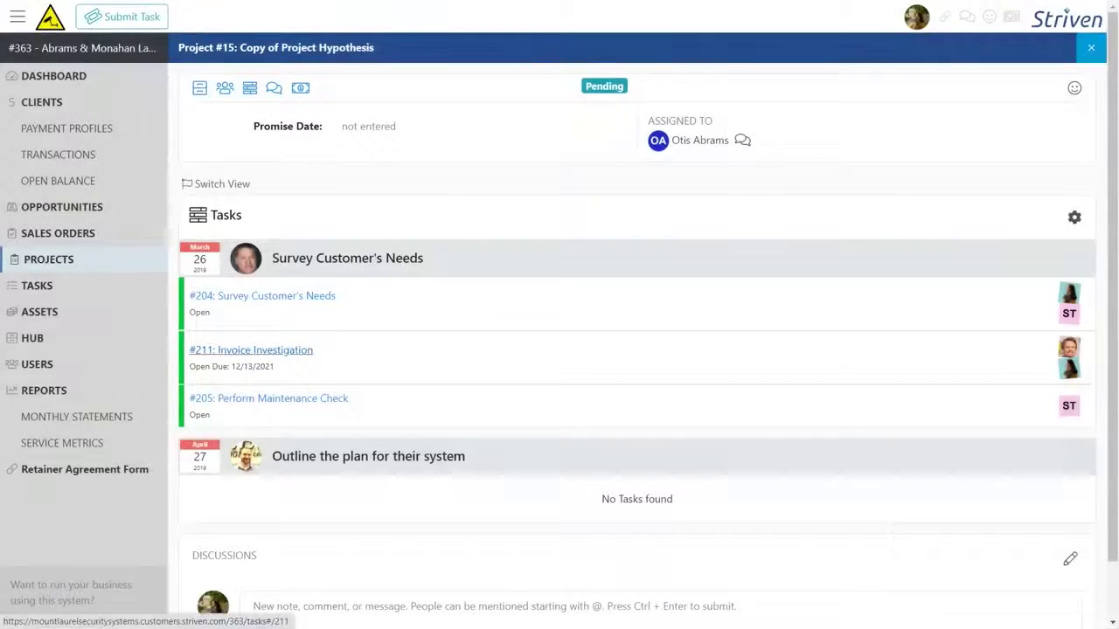
Step: Open task #211: Invoice Investigation from portal project #15, and follow the Hub link in the Consultation Project discussion
click(251, 350)
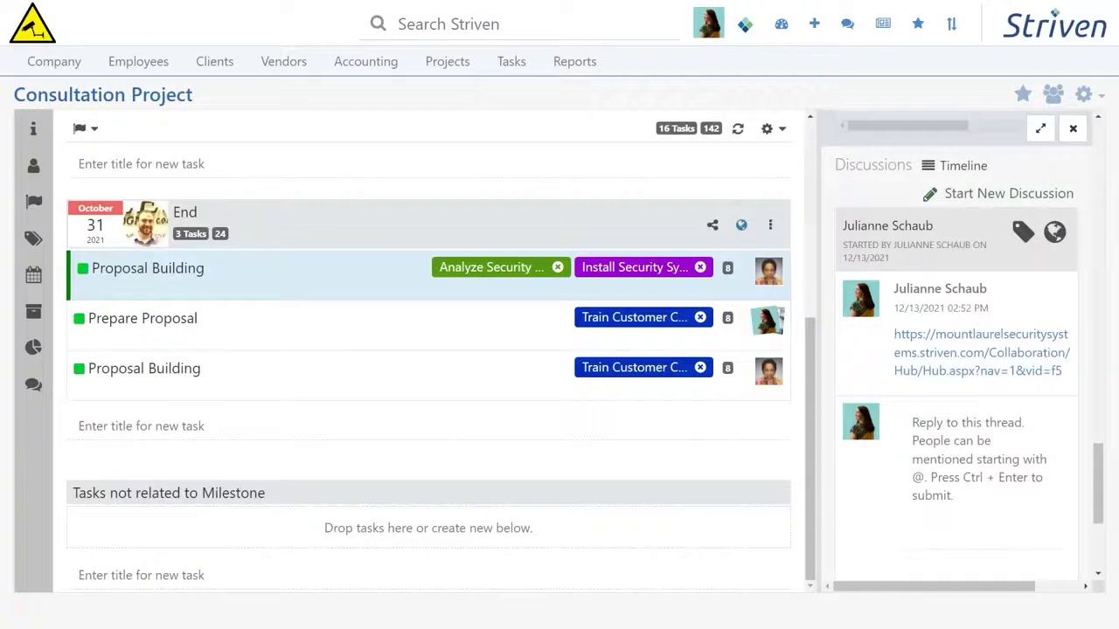
click(979, 352)
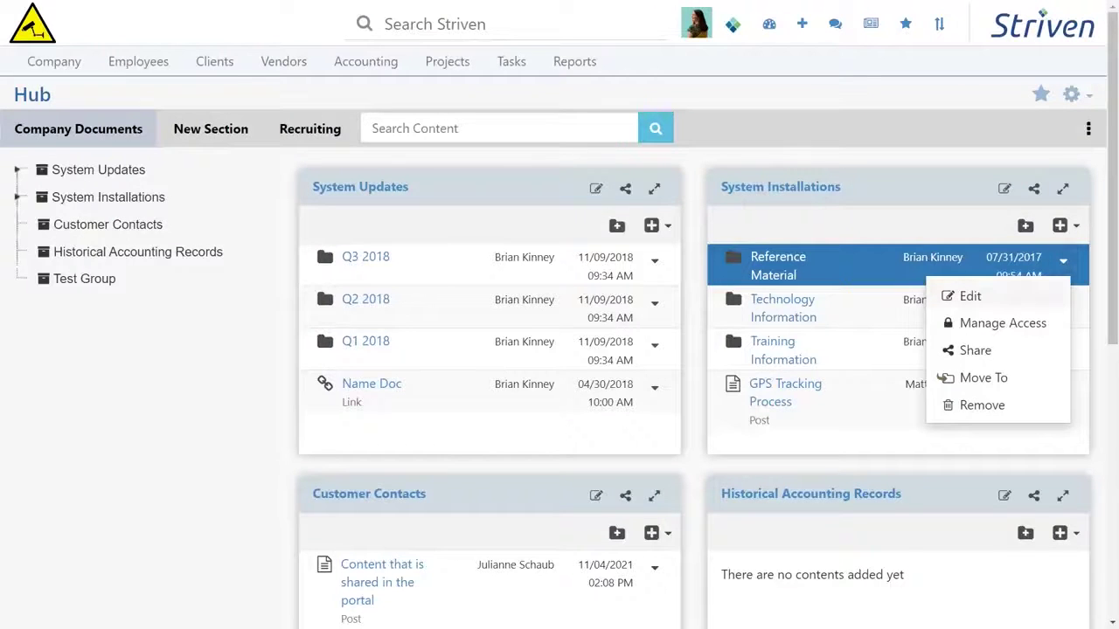
Step: Restrict access to the Reference Material folder under System Installations to one employee and choose that employee's permission level
click(1003, 323)
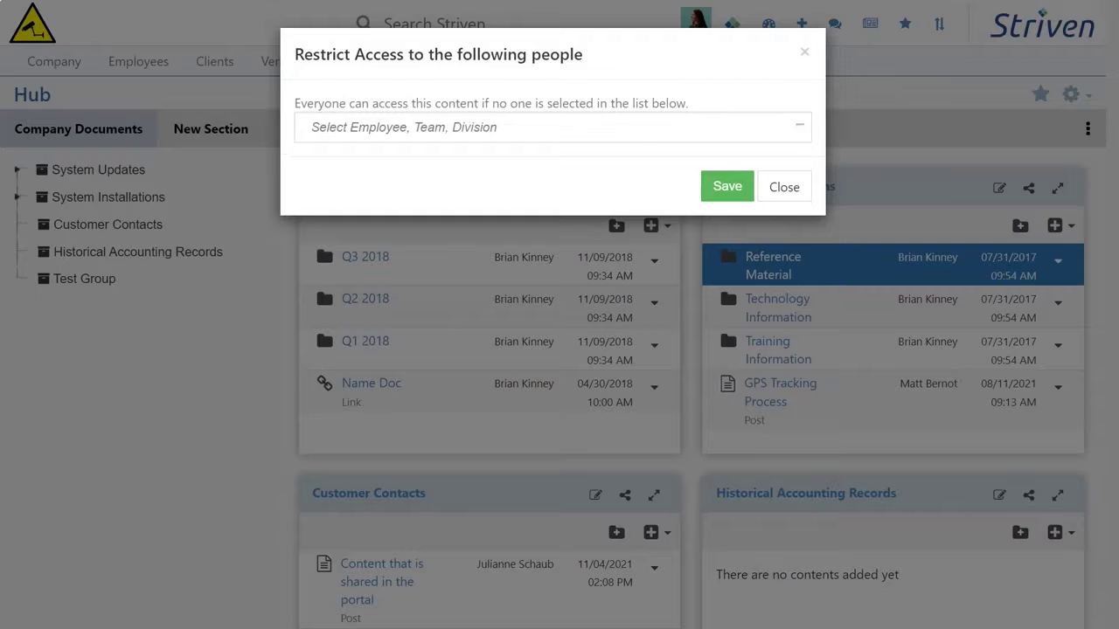
click(551, 127)
click(350, 215)
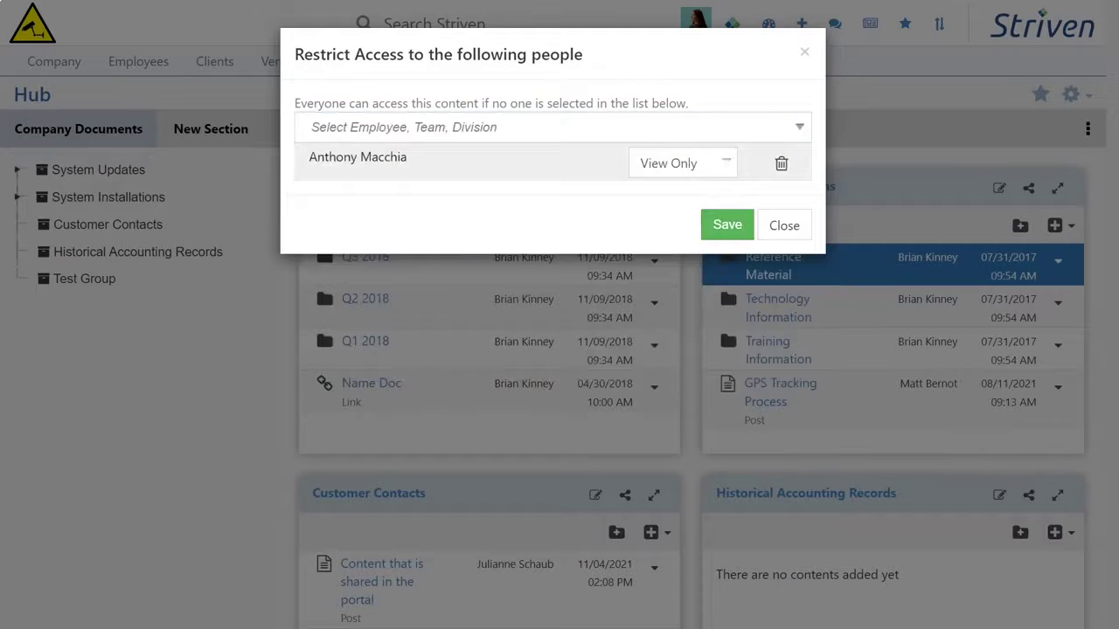
click(682, 163)
click(671, 187)
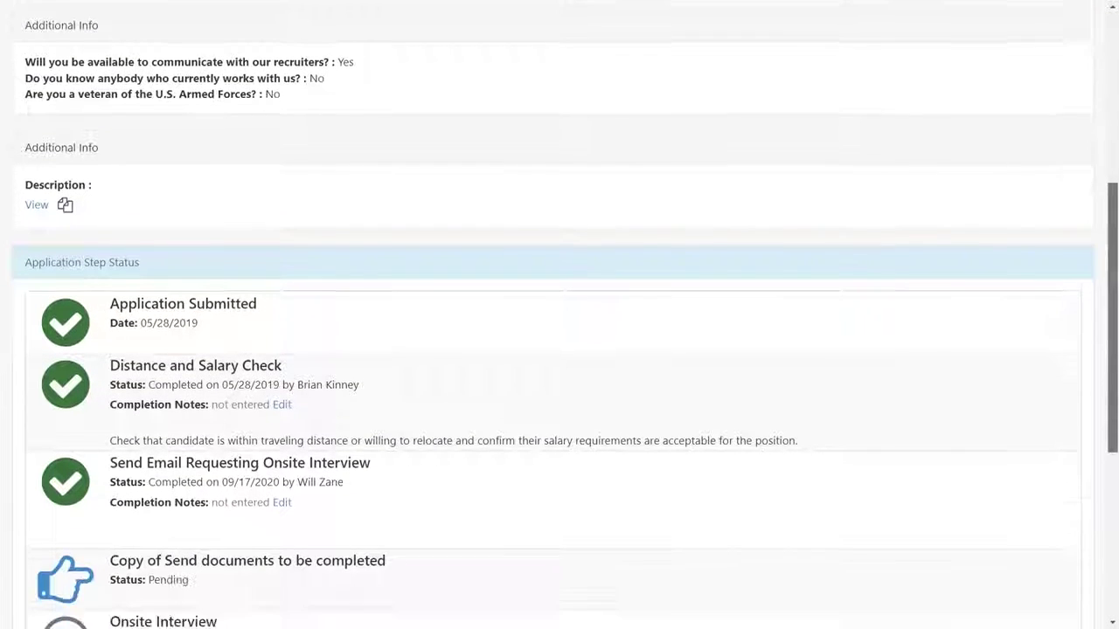
Step: Review the application step status of the job candidate
scroll(559, 349, down, 1)
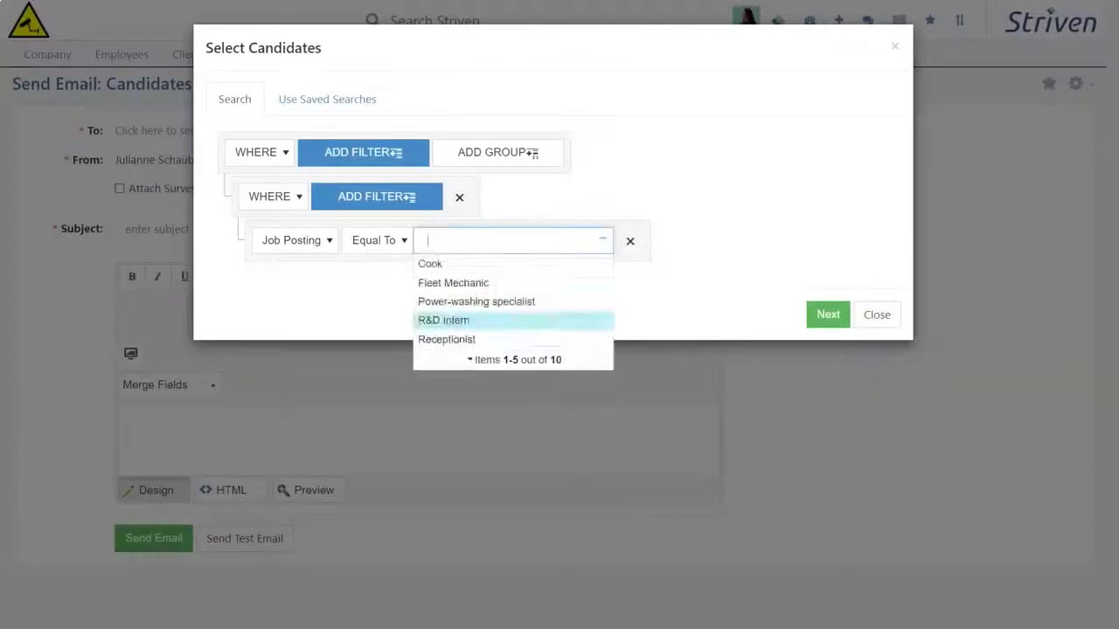
Step: Select the email's recipients by filtering candidates whose Job Posting is equal to R&D Intern
key(Return)
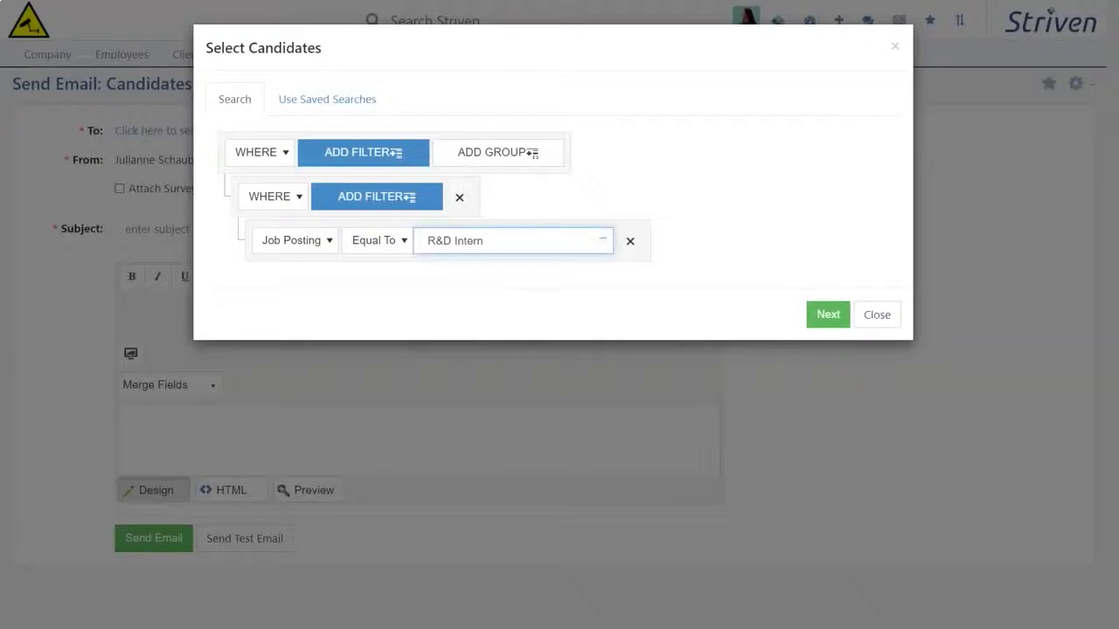
key(Return)
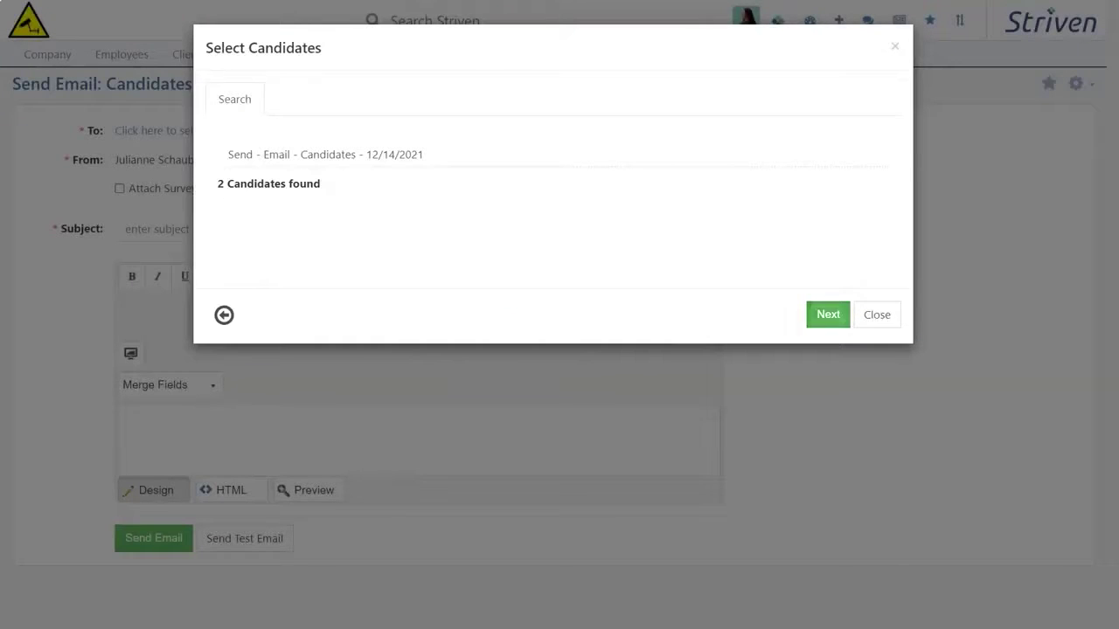
key(Return)
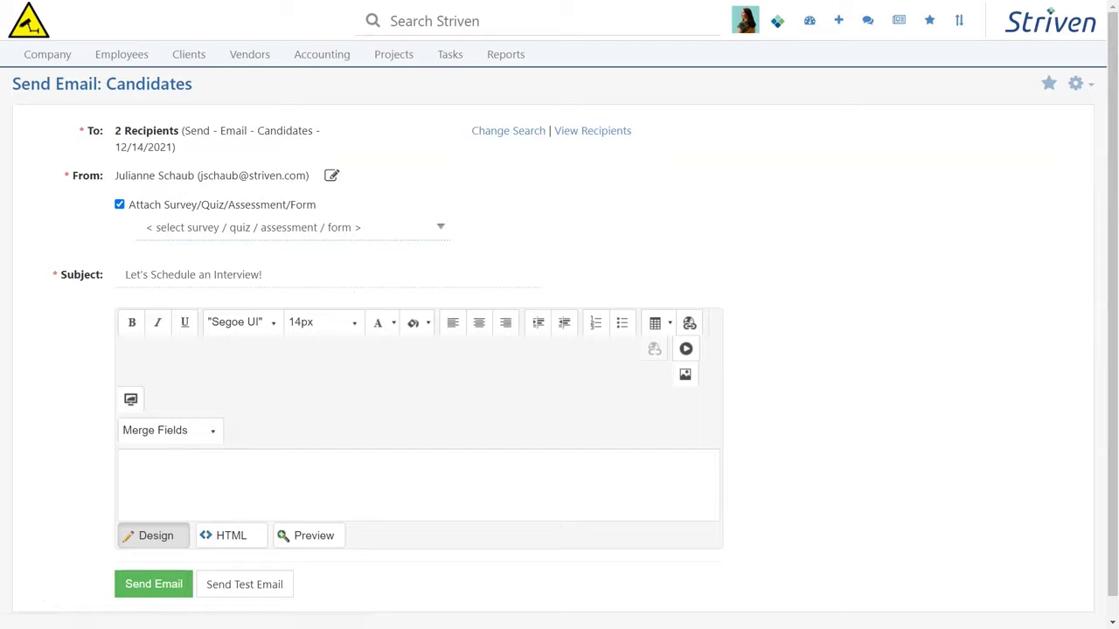
Step: Choose Survey as the attachment type for the candidate email
key(alt+Down)
key(Down)
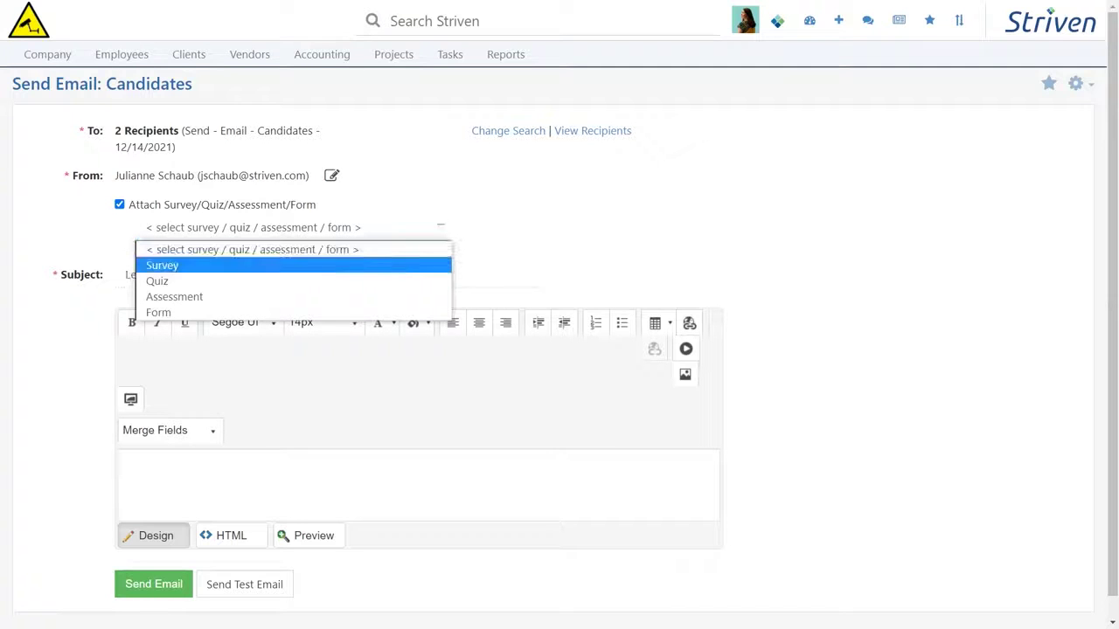
key(Return)
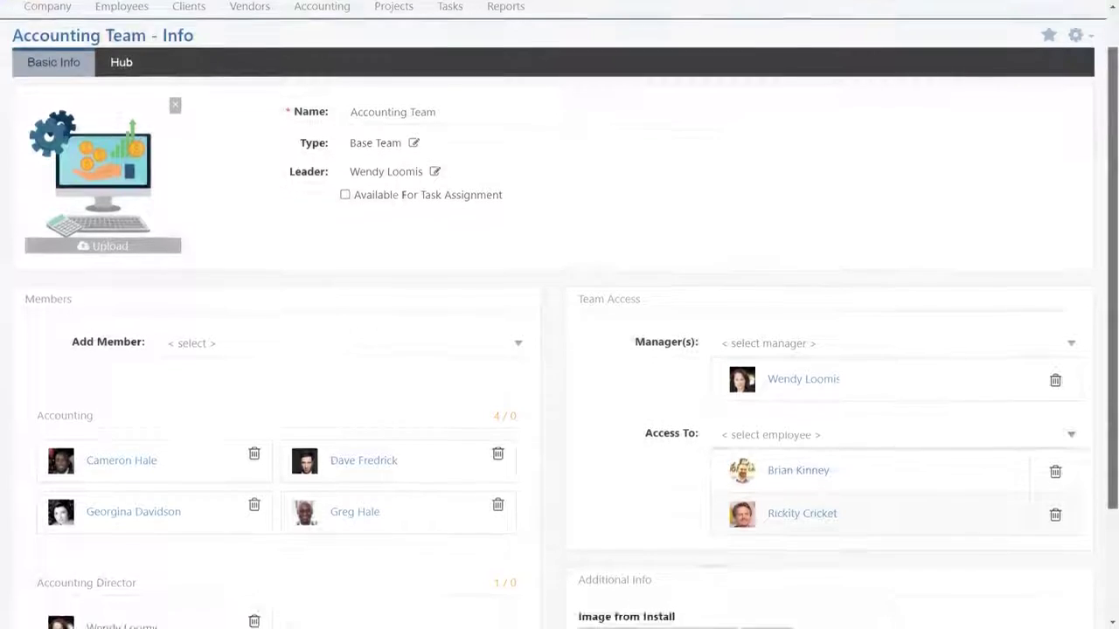
Step: Review the Accounting Team's members and access settings, and open the team manager's employee information
scroll(559, 315, down, 2)
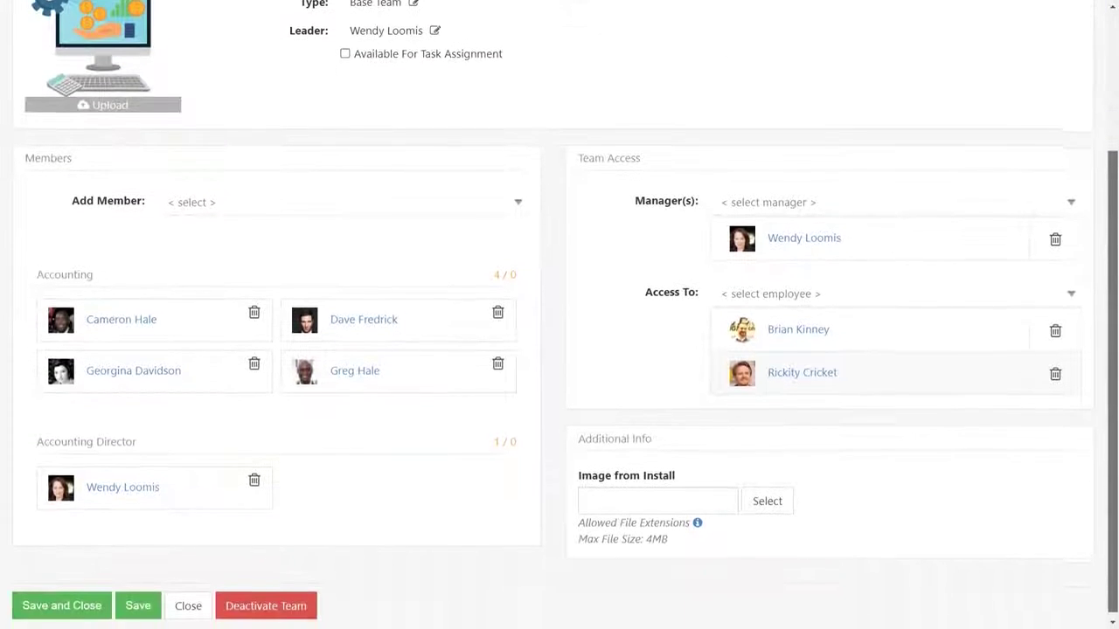
click(804, 231)
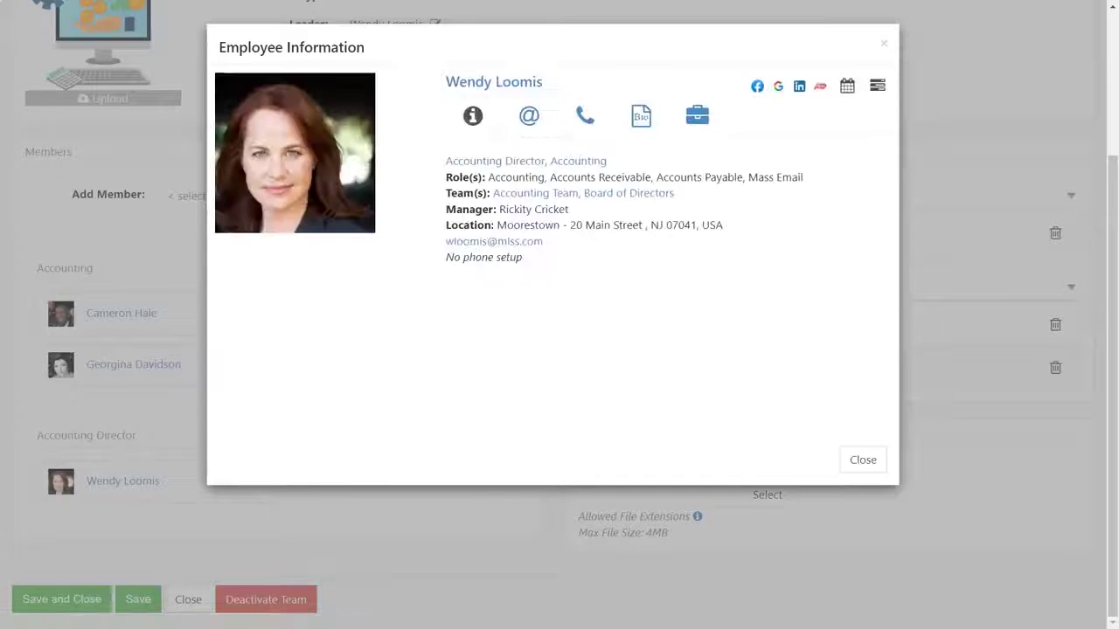